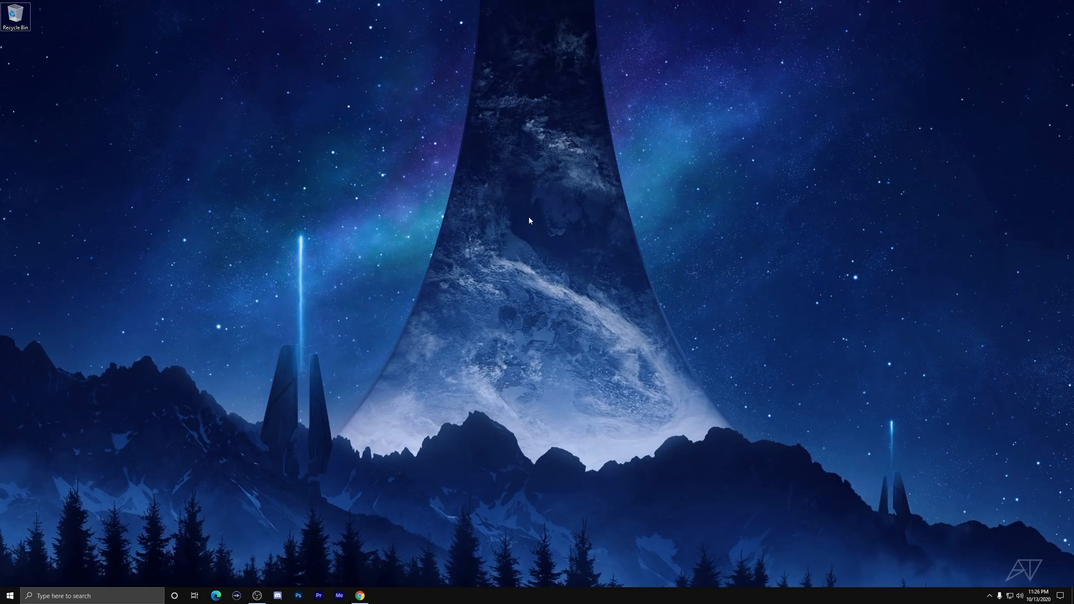
# Open a file manager window and go to C:\Games\World_of_Warships_NA\bin\2979658\res.
pyautogui.press('super+e')
pyautogui.click(547, 183)
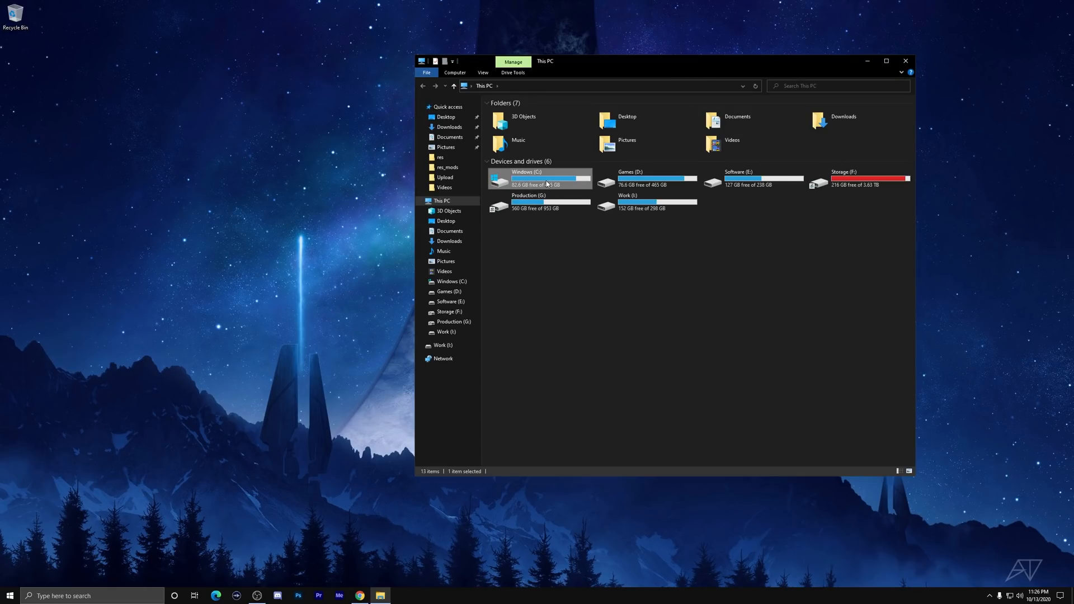
pyautogui.doubleClick(547, 183)
pyautogui.doubleClick(528, 138)
pyautogui.doubleClick(531, 116)
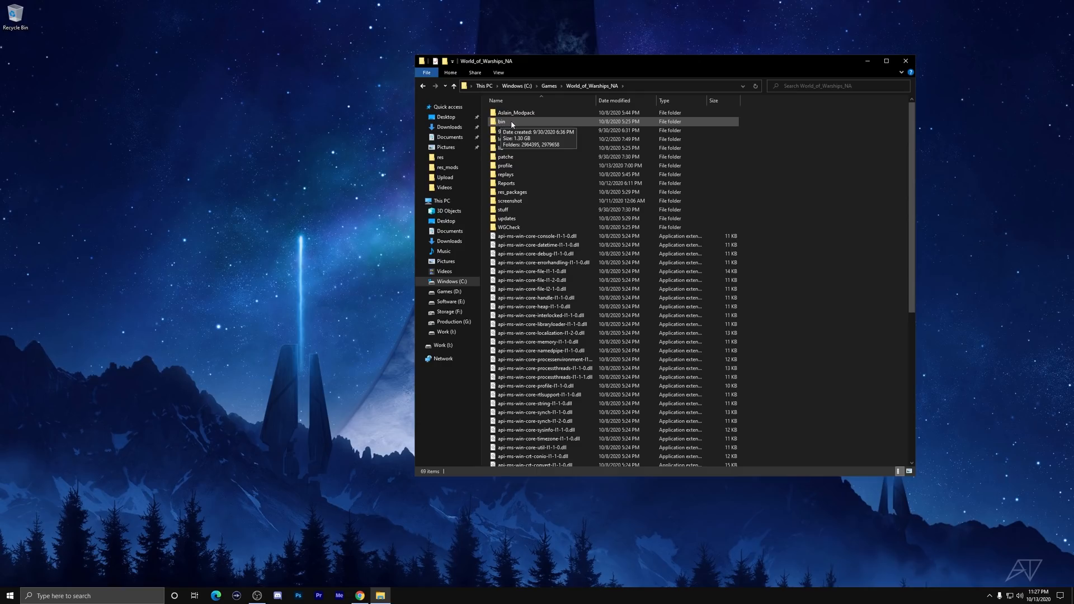
pyautogui.doubleClick(502, 121)
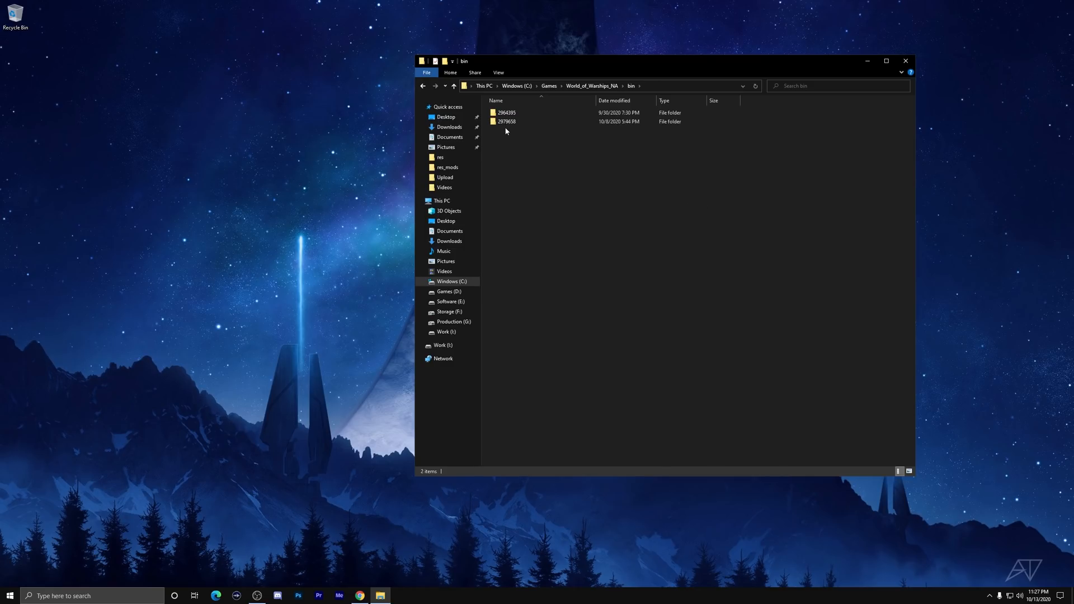
pyautogui.moveTo(499, 128)
pyautogui.doubleClick(521, 122)
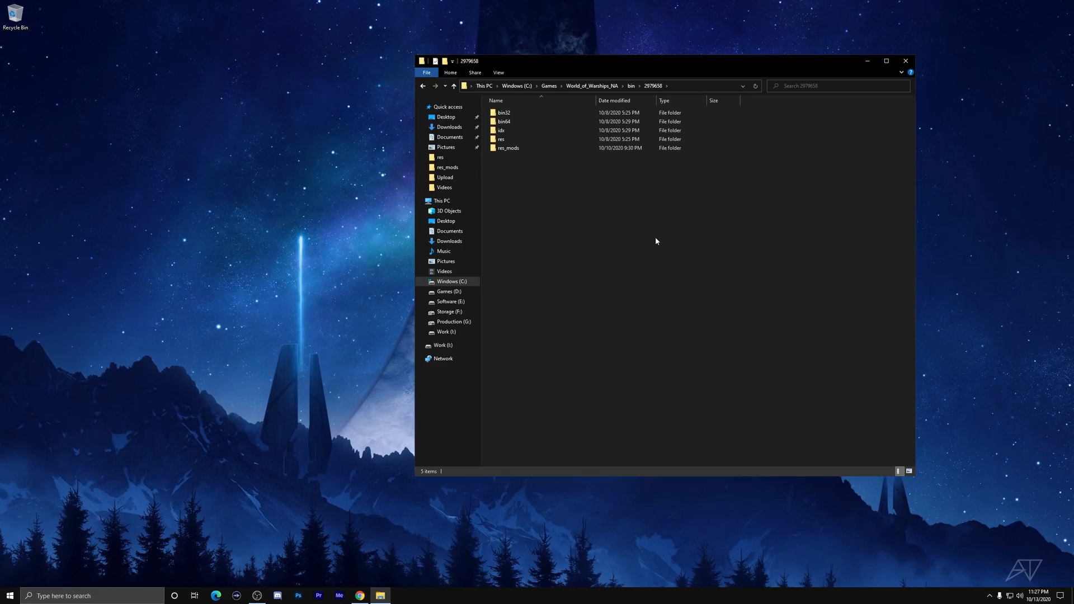
pyautogui.doubleClick(602, 138)
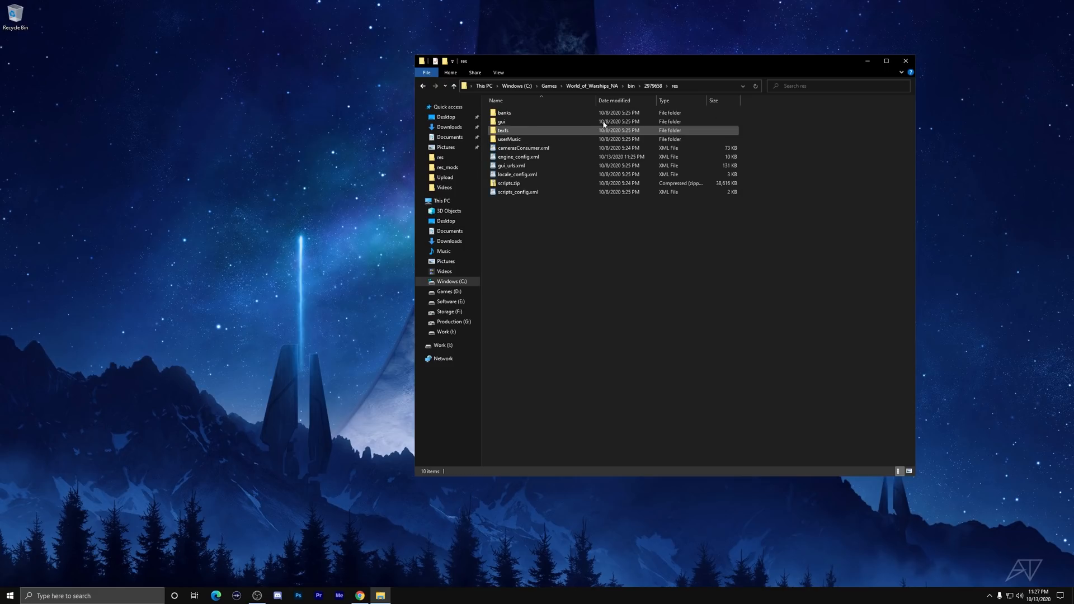
# Set maxFrameRate to 165 in the res folder's engine_config.xml, then save and close the file.
pyautogui.doubleClick(518, 156)
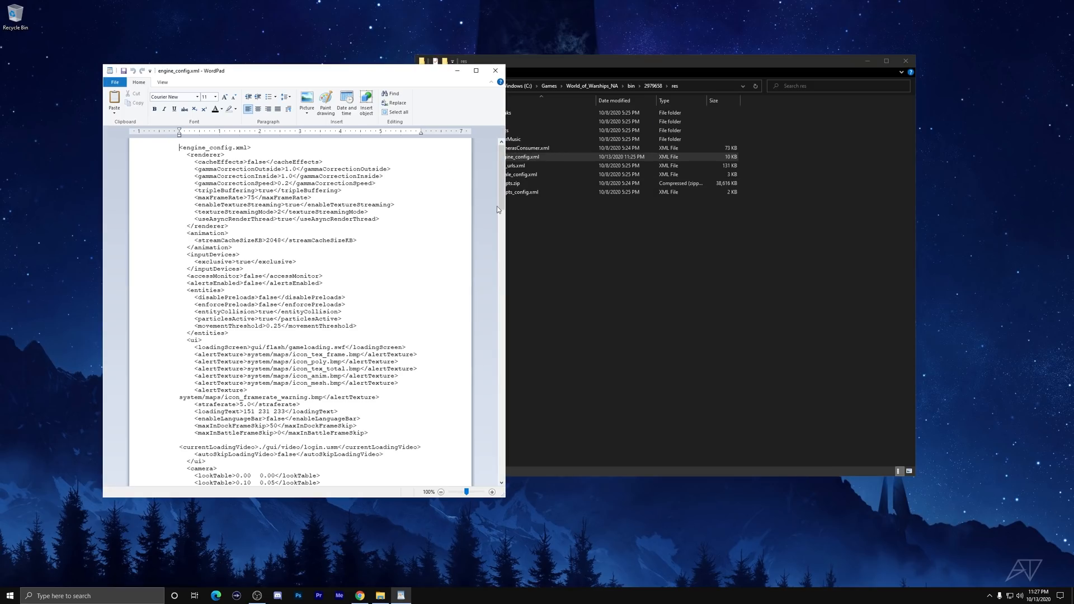
pyautogui.moveTo(246, 198); pyautogui.dragTo(256, 198)
pyautogui.moveTo(194, 197); pyautogui.dragTo(311, 198)
pyautogui.click(311, 197)
pyautogui.doubleClick(251, 198)
pyautogui.write('165')
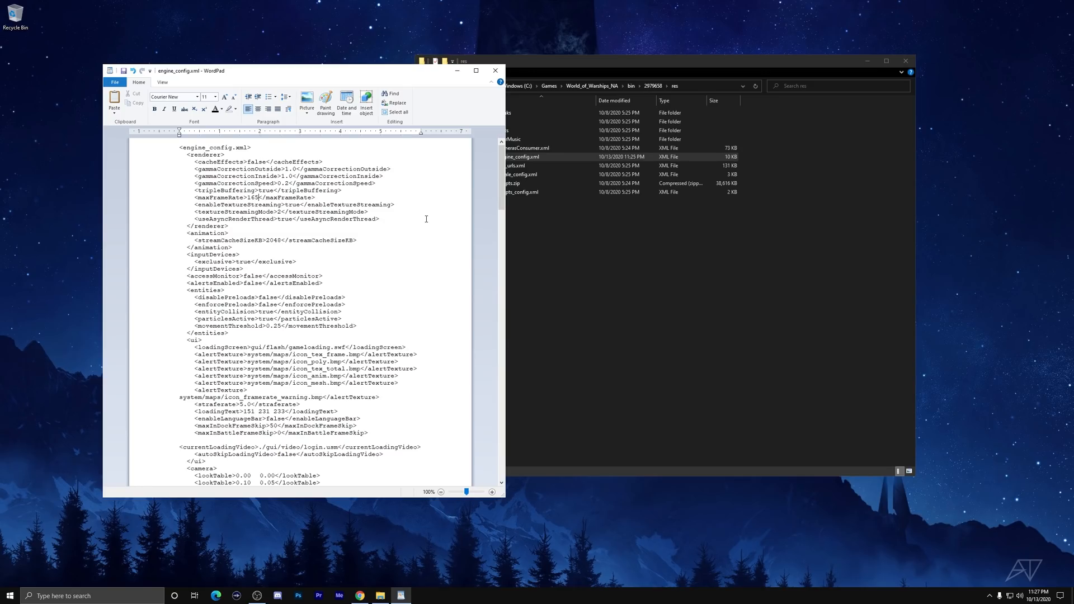
pyautogui.click(124, 71)
pyautogui.click(124, 73)
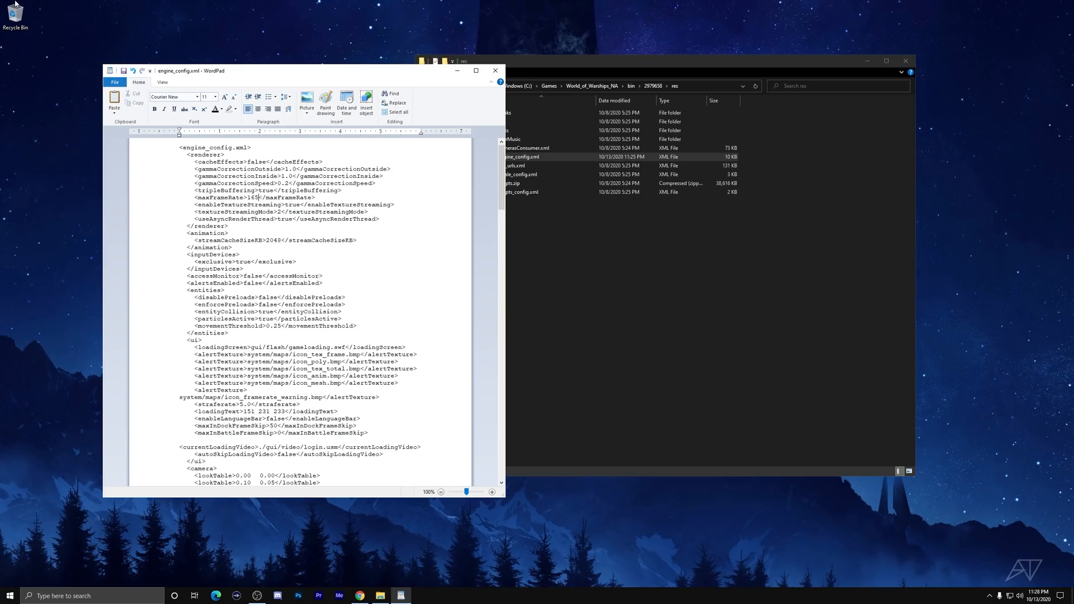
pyautogui.scroll(-2, 301, 313)
pyautogui.click(491, 73)
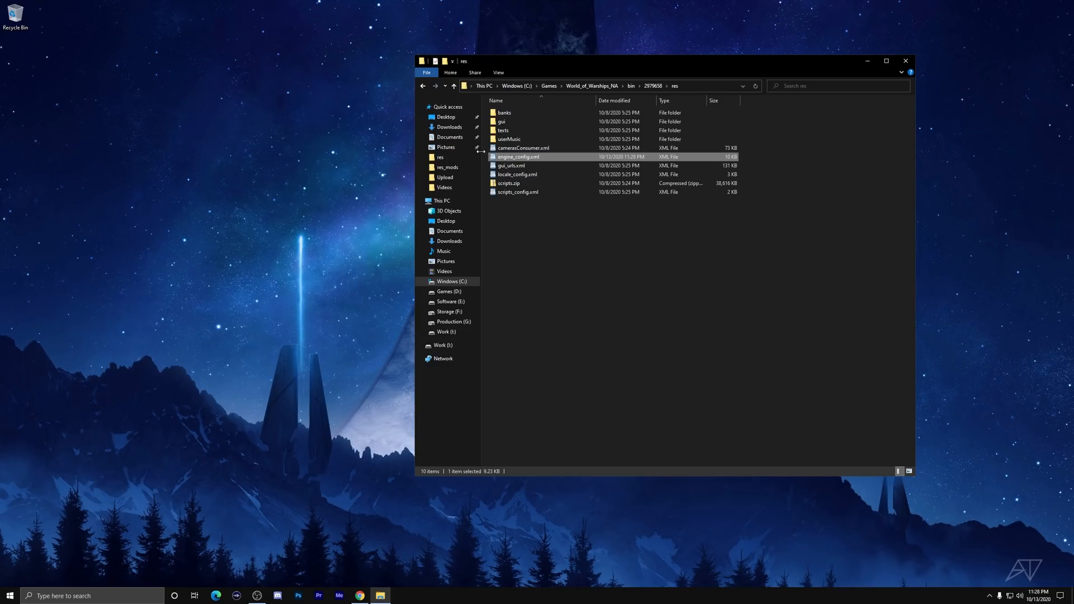
# Set maxFrameRate to 165 in the engine_config.xml of the 2979658 res_mods folder, then save and close the file.
pyautogui.click(423, 86)
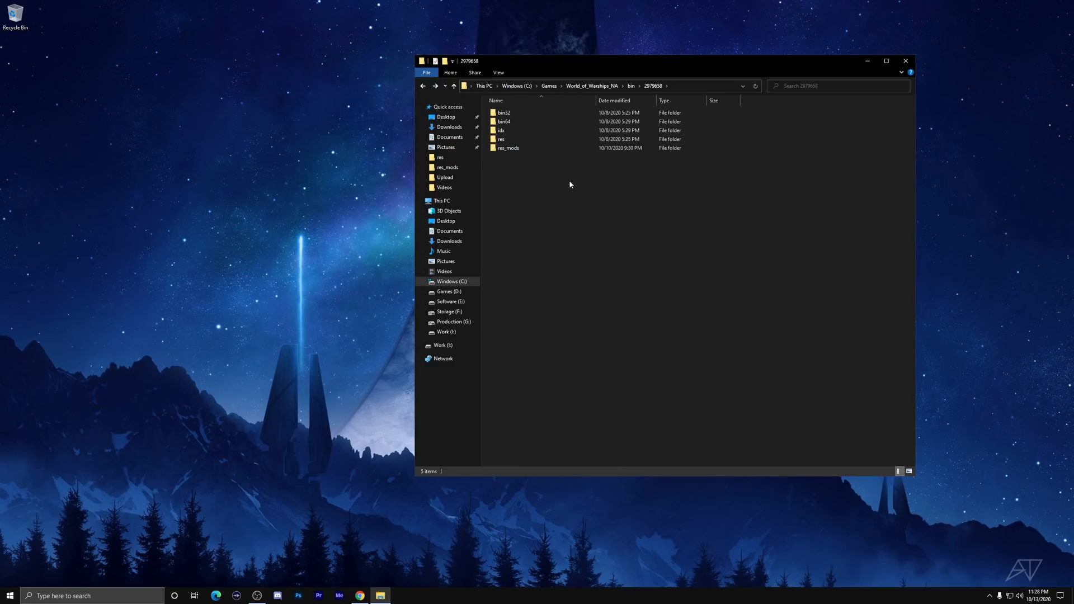
pyautogui.doubleClick(532, 149)
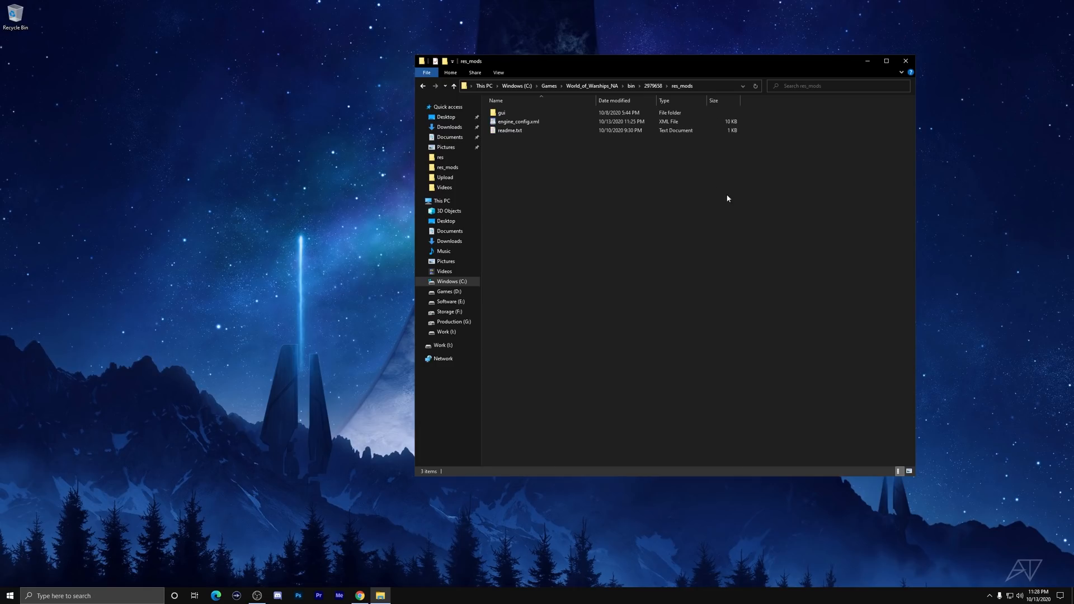
pyautogui.doubleClick(509, 122)
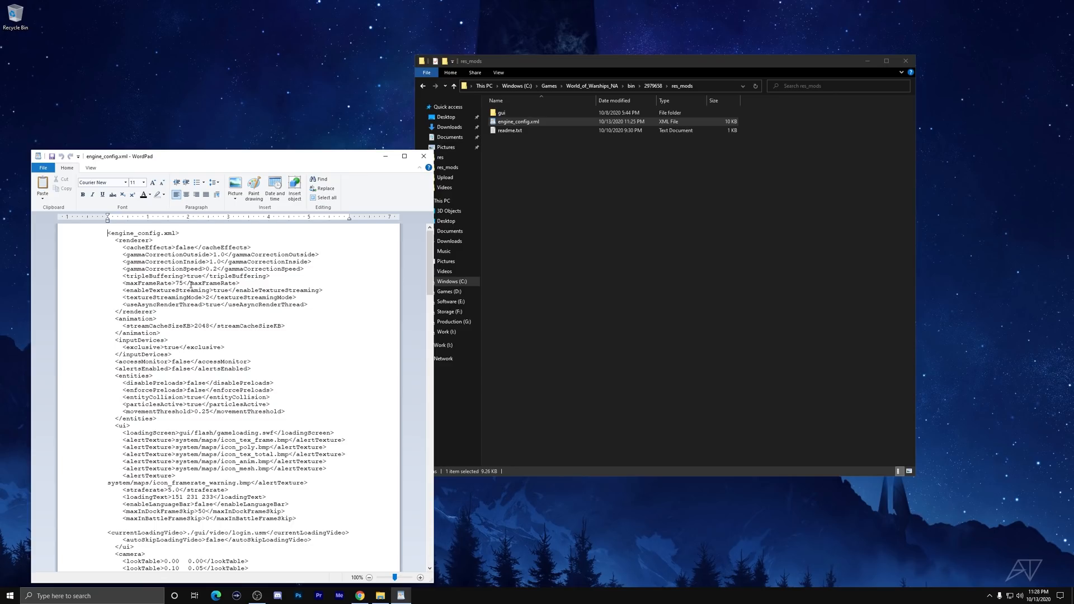
pyautogui.doubleClick(177, 283)
pyautogui.write('165')
pyautogui.moveTo(175, 283); pyautogui.dragTo(188, 284)
pyautogui.click(188, 285)
pyautogui.click(51, 157)
pyautogui.click(423, 156)
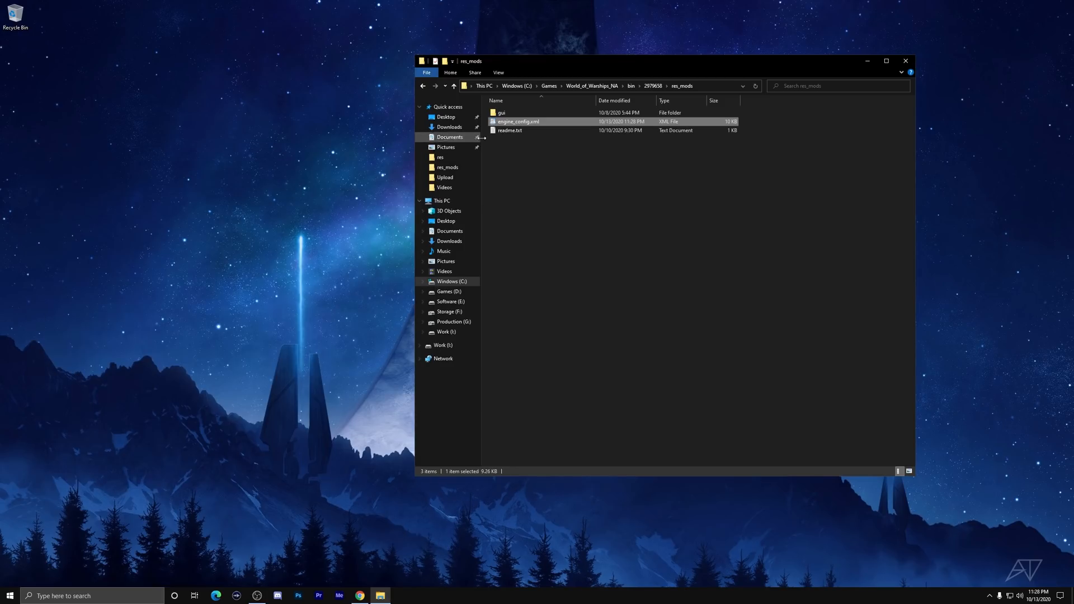
# Reopen engine_config.xml in res_mods and in res to check the saved maxFrameRate, closing each file again.
pyautogui.doubleClick(517, 122)
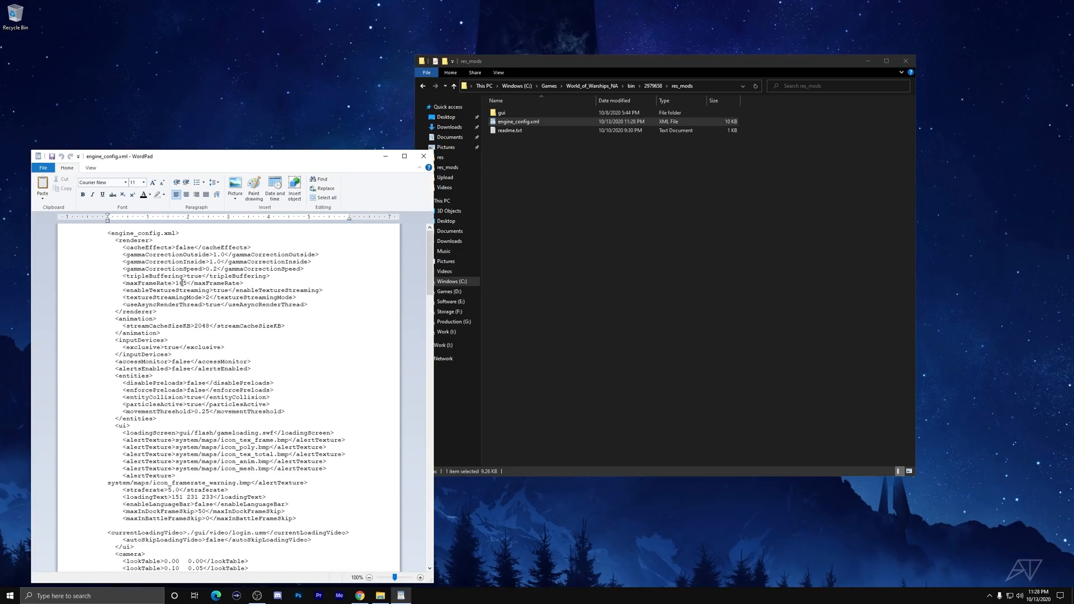
pyautogui.click(423, 156)
pyautogui.click(424, 86)
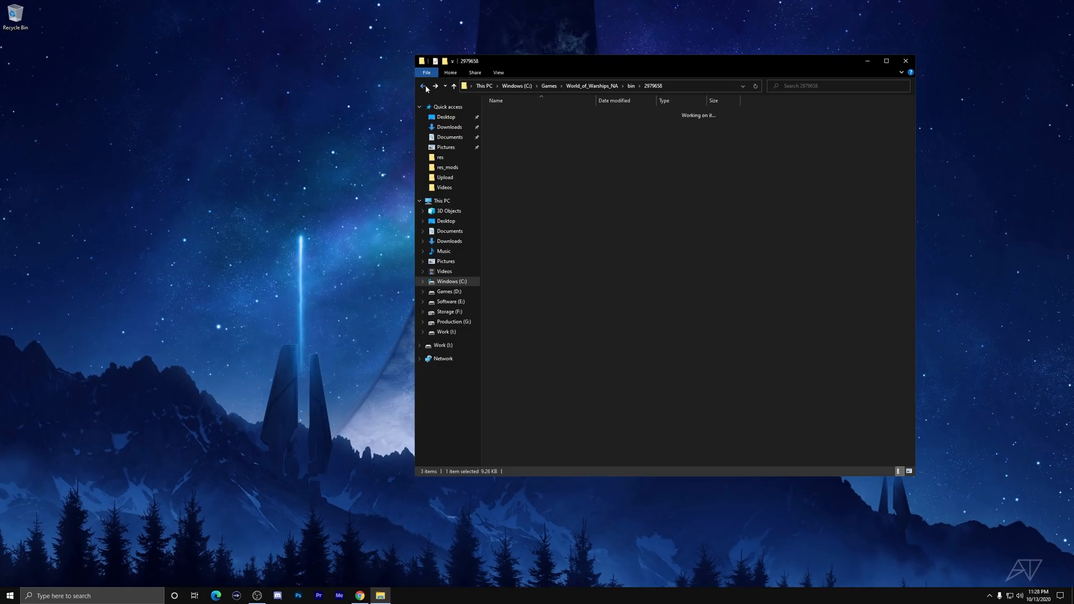
pyautogui.doubleClick(506, 130)
pyautogui.click(526, 158)
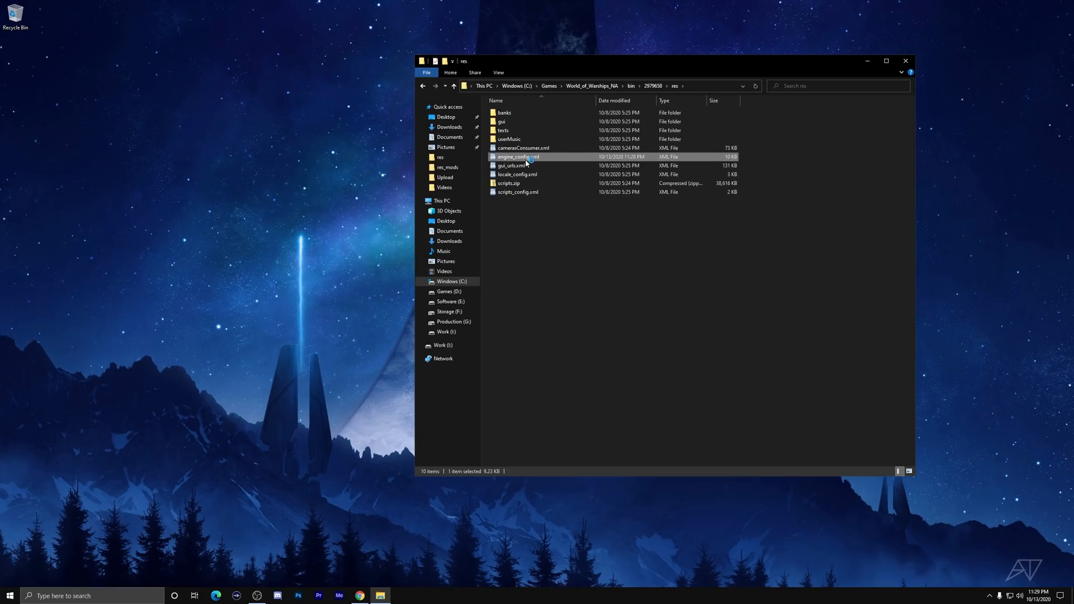
pyautogui.doubleClick(526, 161)
pyautogui.click(423, 156)
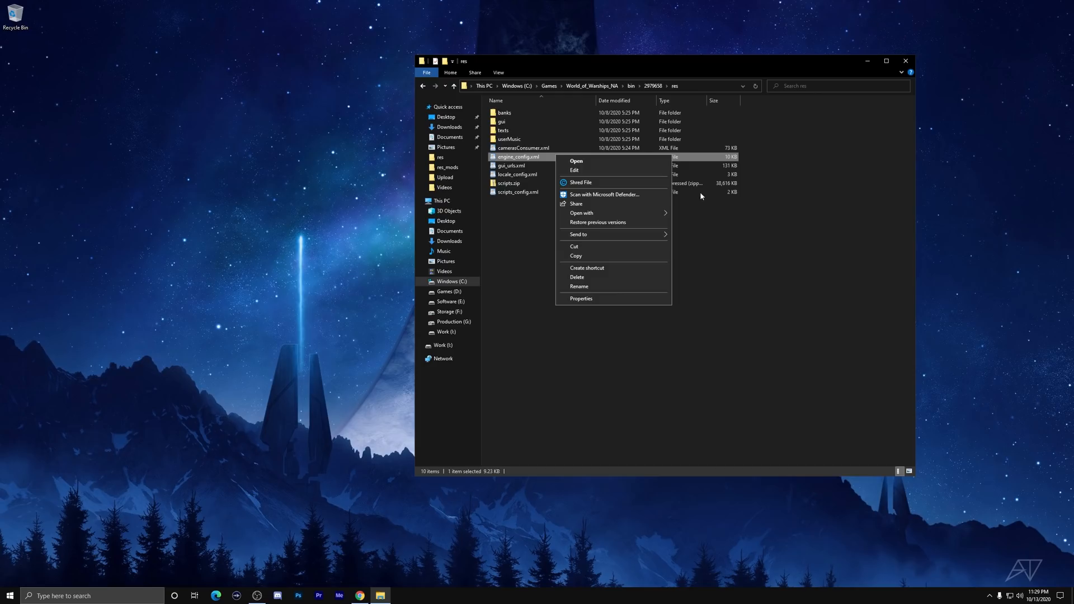
# Check the properties of the res folder's engine_config.xml and view its contents once more.
pyautogui.click(599, 297)
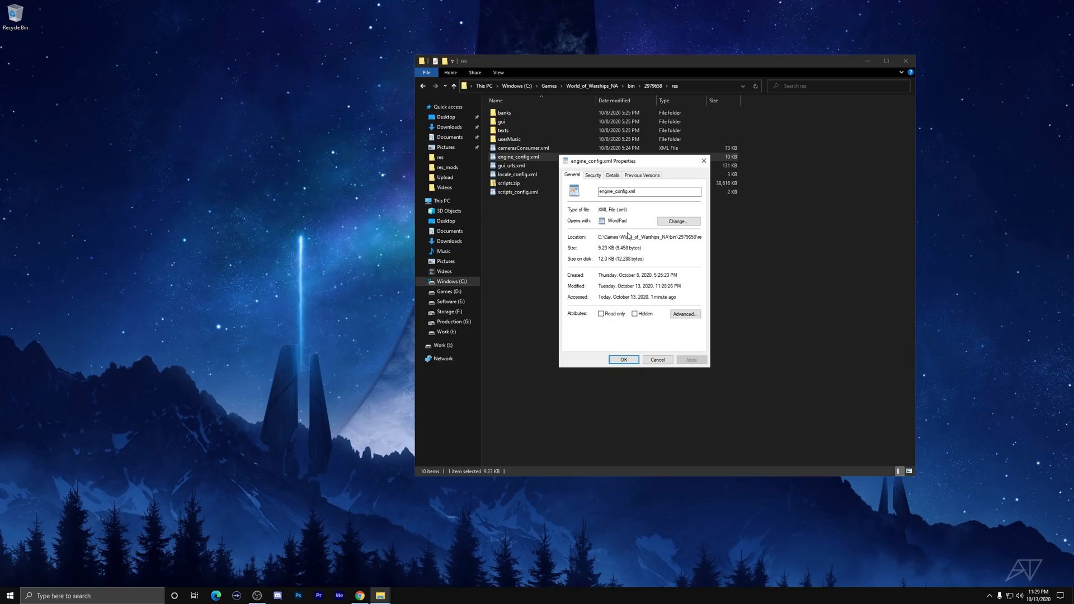
pyautogui.click(623, 359)
pyautogui.doubleClick(536, 158)
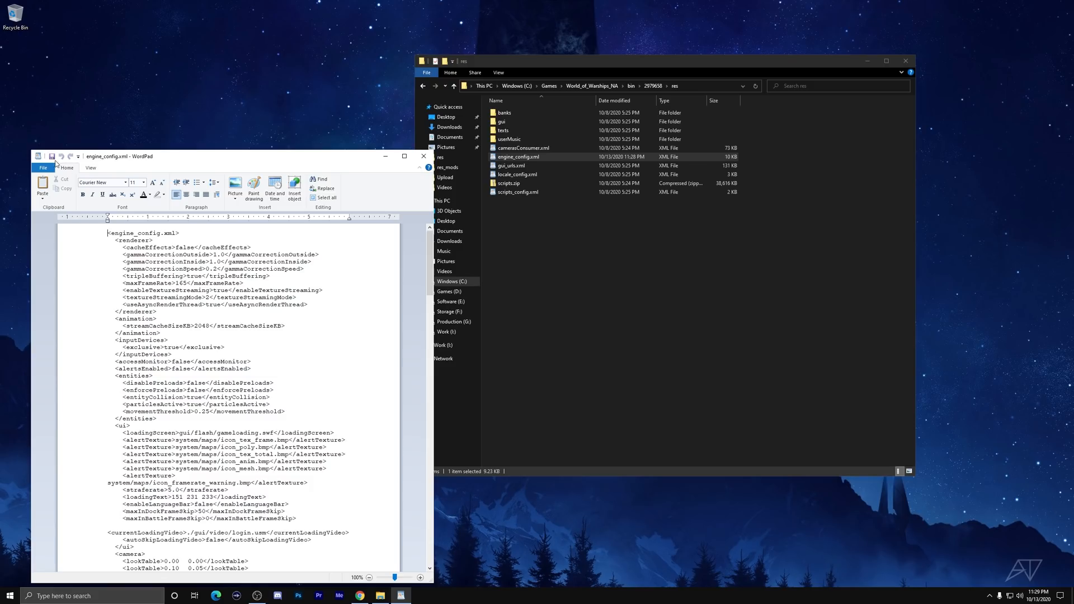
pyautogui.click(424, 156)
# Return to the World_of_Warships_NA bin folder and minimize the file manager window.
pyautogui.click(423, 86)
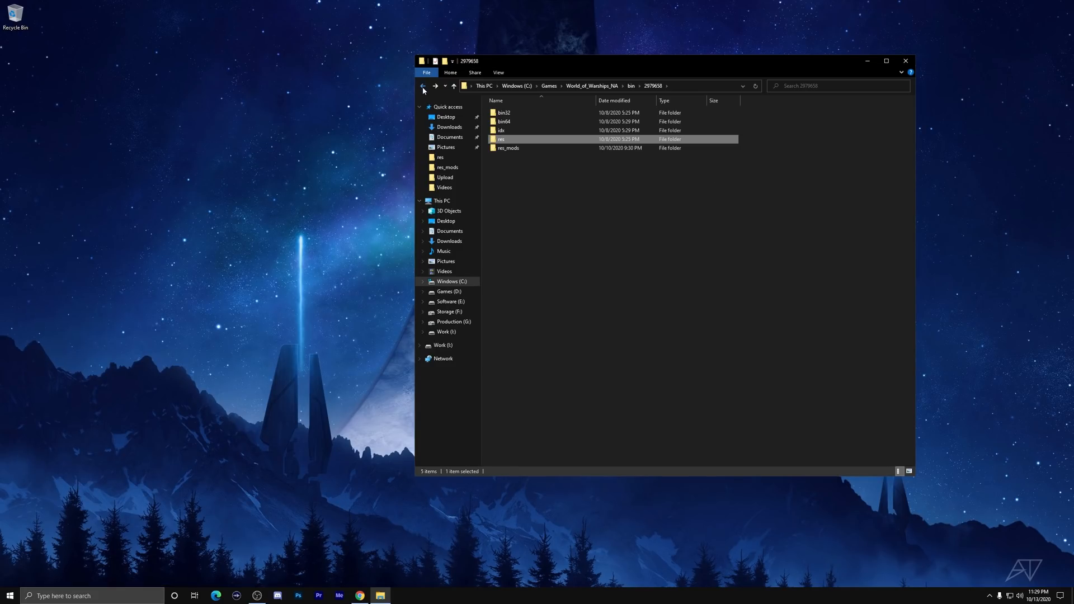
pyautogui.click(423, 86)
pyautogui.click(423, 87)
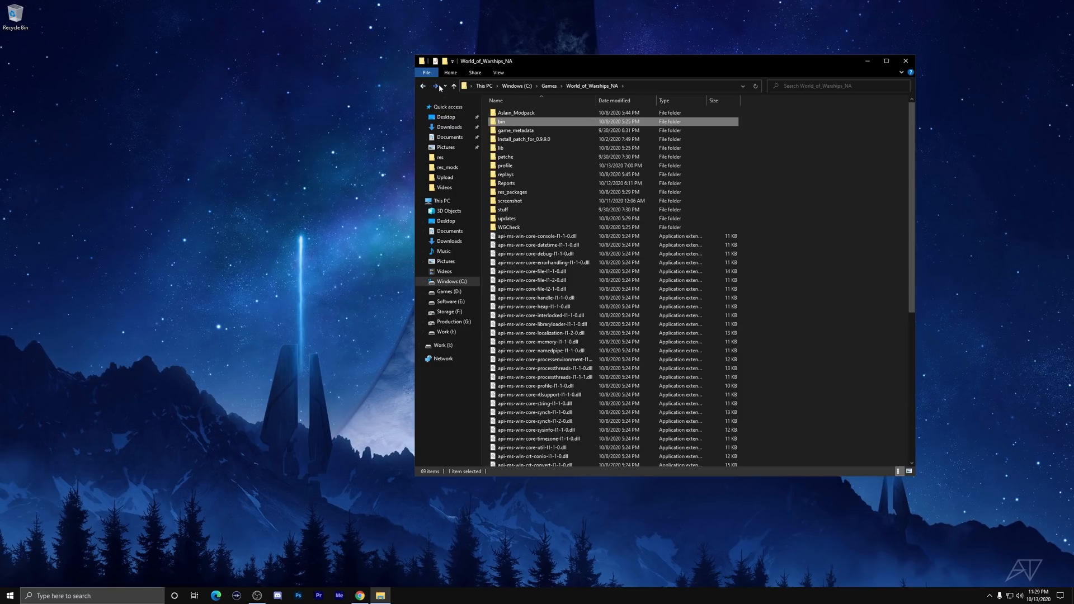
pyautogui.click(436, 86)
pyautogui.moveTo(709, 63); pyautogui.dragTo(631, 56)
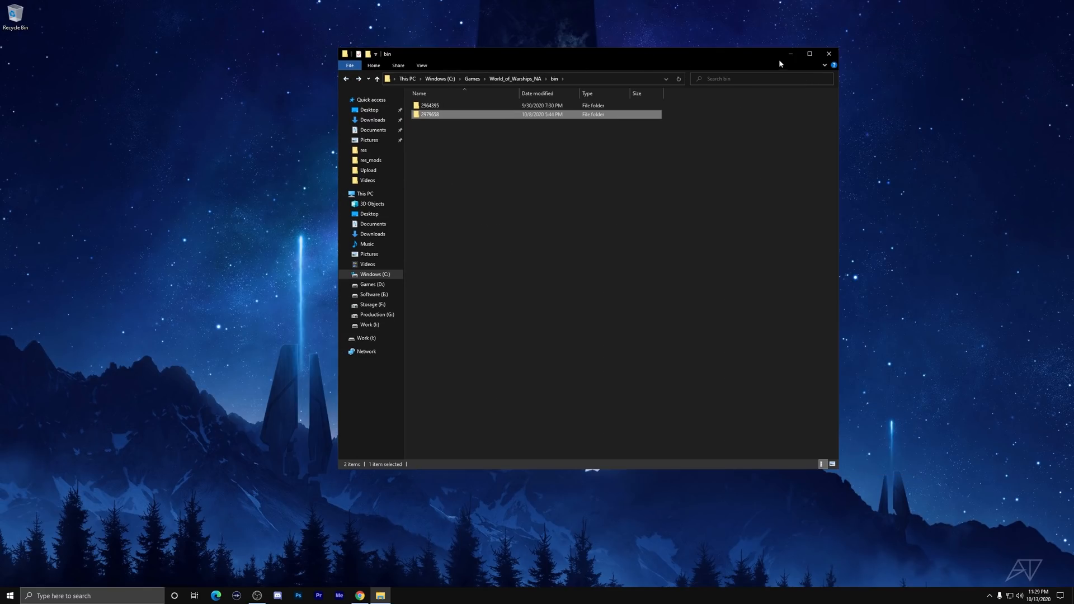
pyautogui.click(785, 54)
pyautogui.click(614, 100)
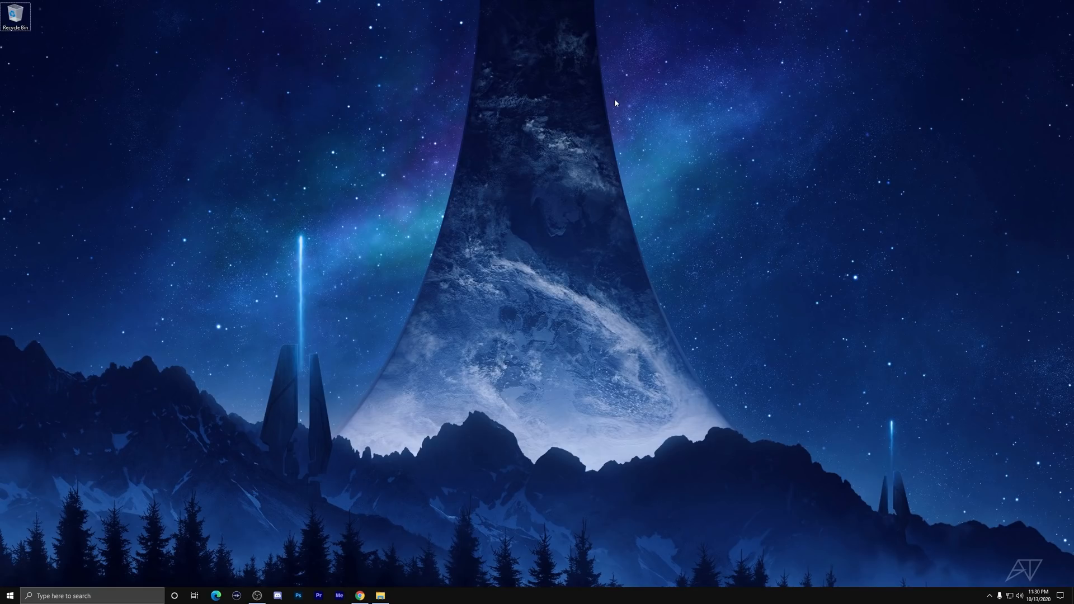
# Restore the file manager and examine engine_config.xml in the 2964395 res folder and the contents of its res_mods folder.
pyautogui.click(381, 595)
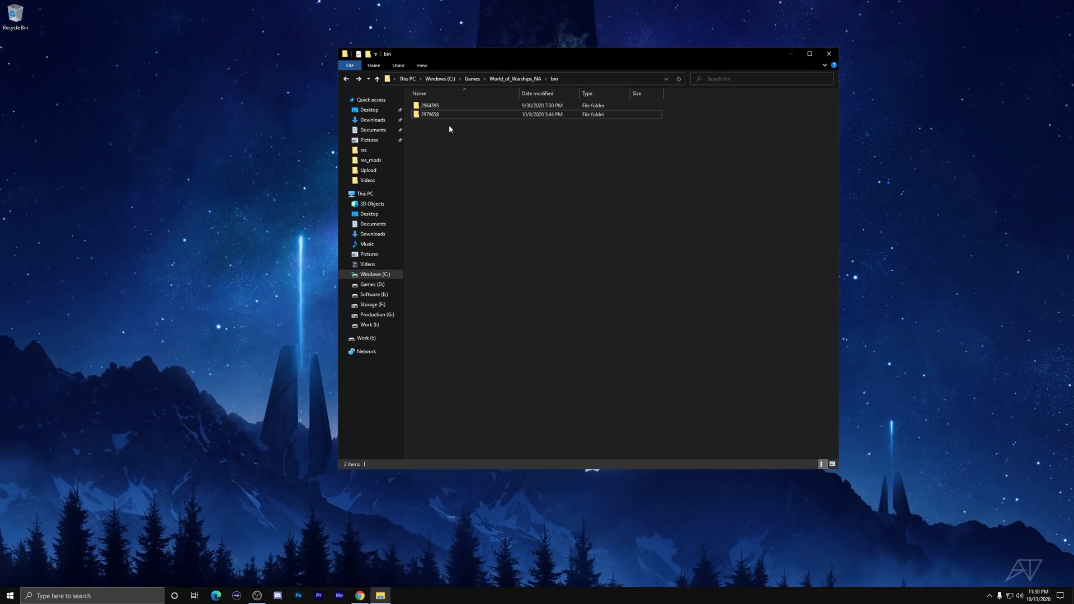
pyautogui.click(433, 106)
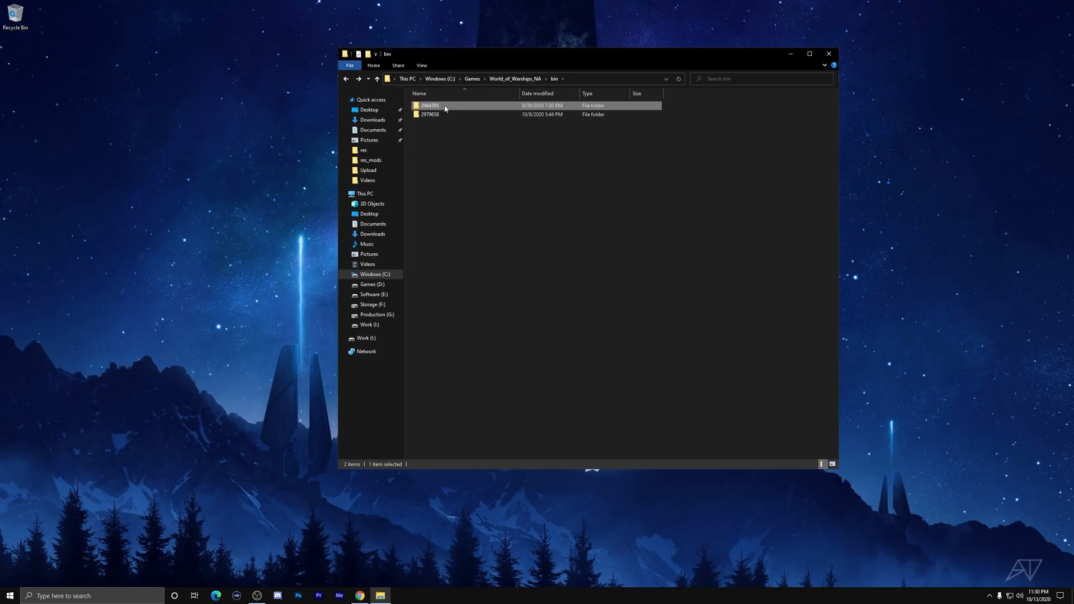
pyautogui.doubleClick(445, 108)
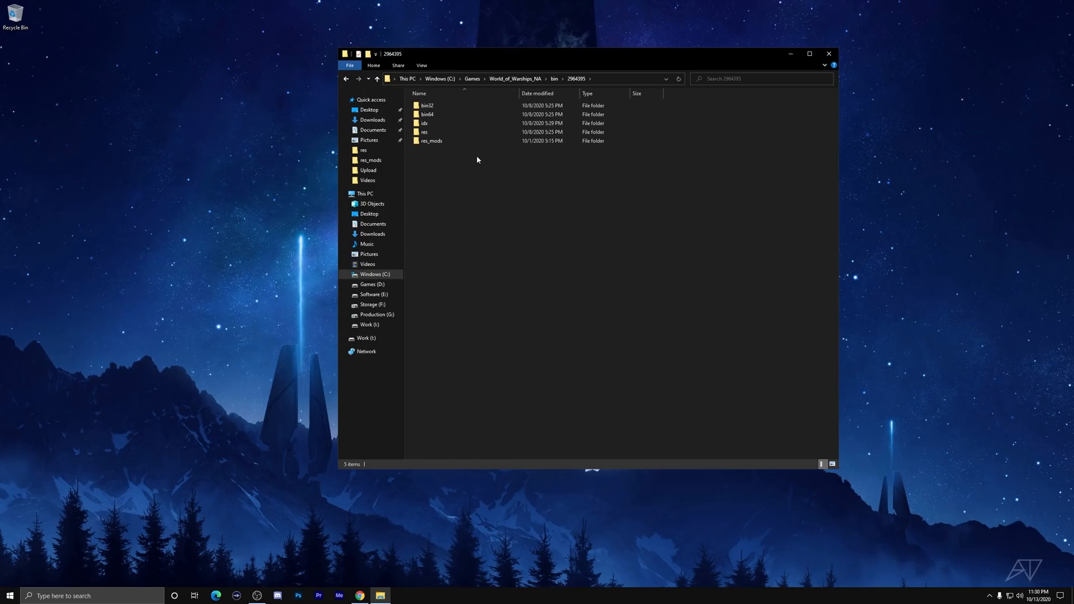
pyautogui.doubleClick(444, 133)
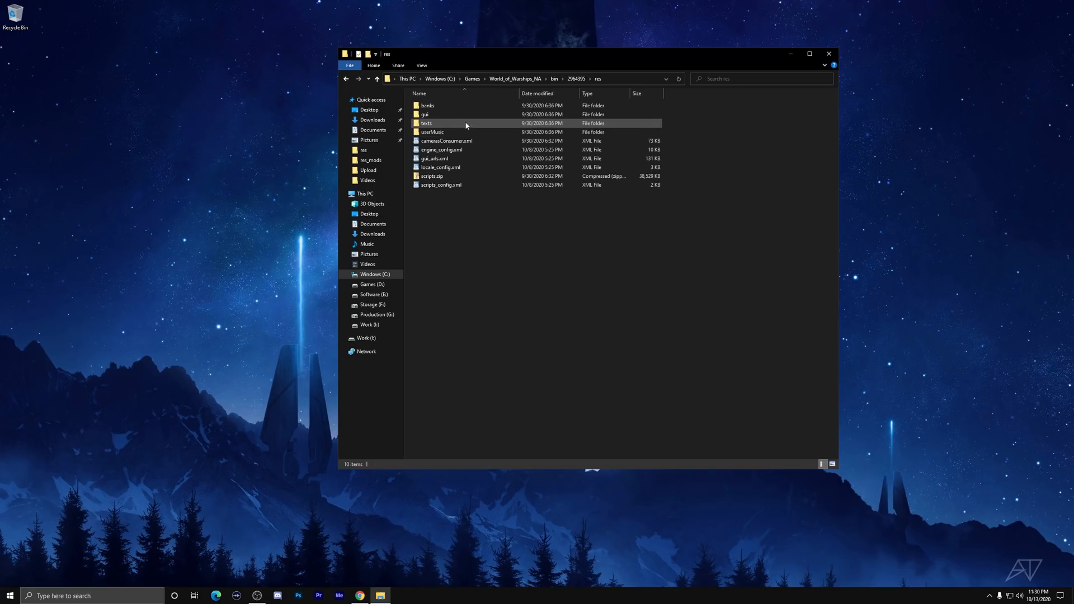
pyautogui.click(451, 150)
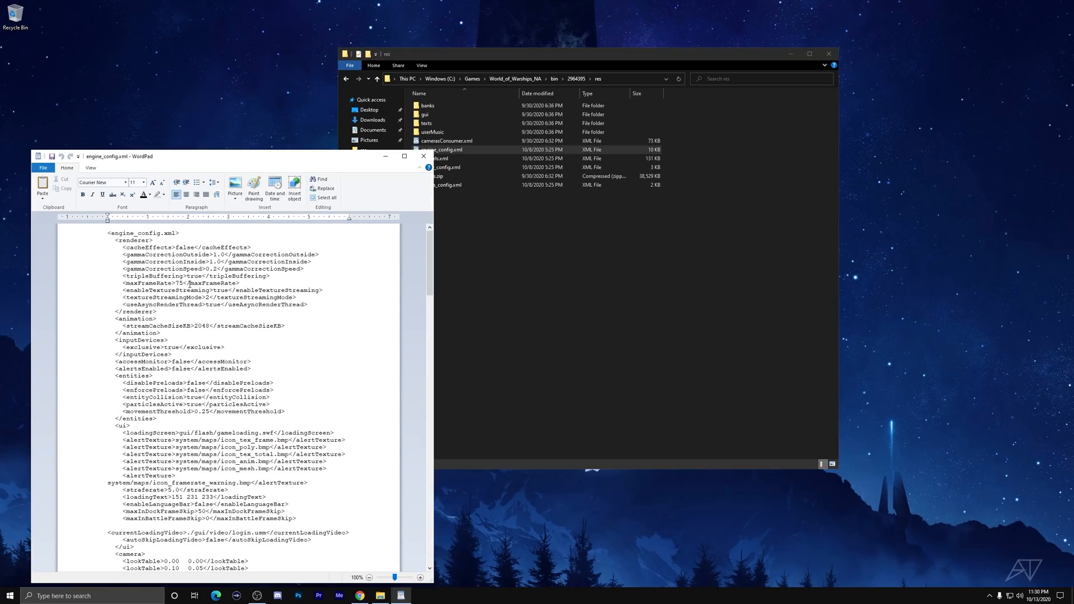
pyautogui.click(423, 156)
pyautogui.click(345, 78)
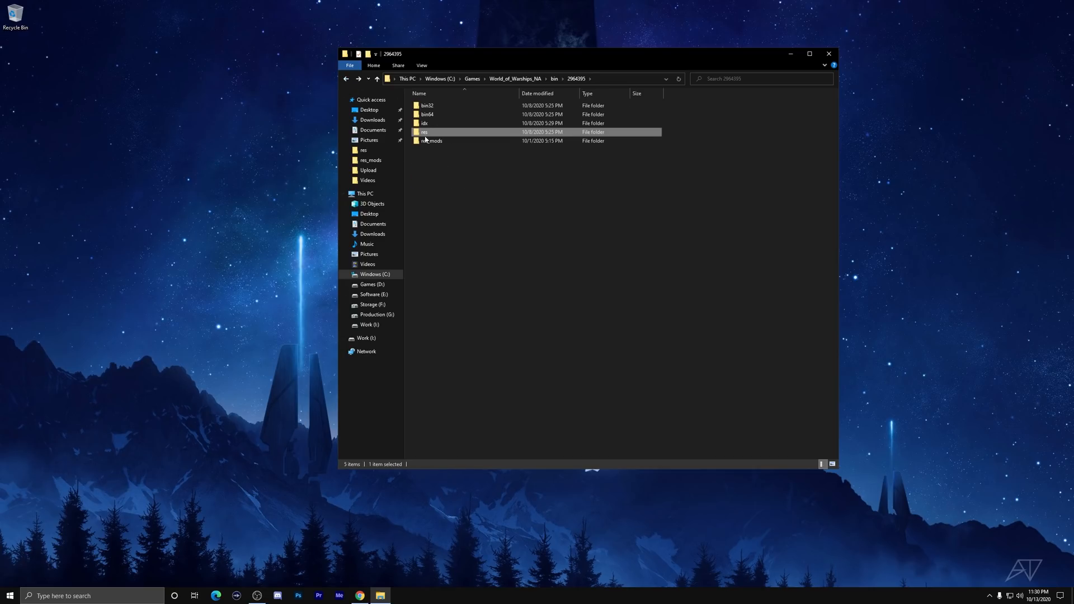
pyautogui.doubleClick(447, 140)
pyautogui.click(346, 80)
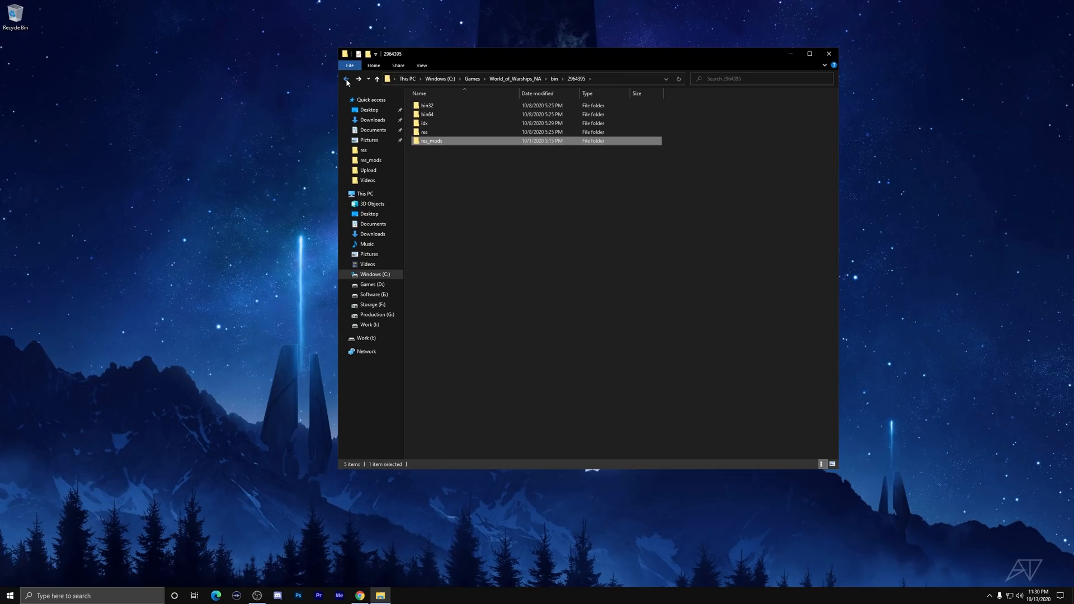
# Go back to the bin folder, select the 2979658 folder and close the file manager window.
pyautogui.click(346, 80)
pyautogui.click(445, 115)
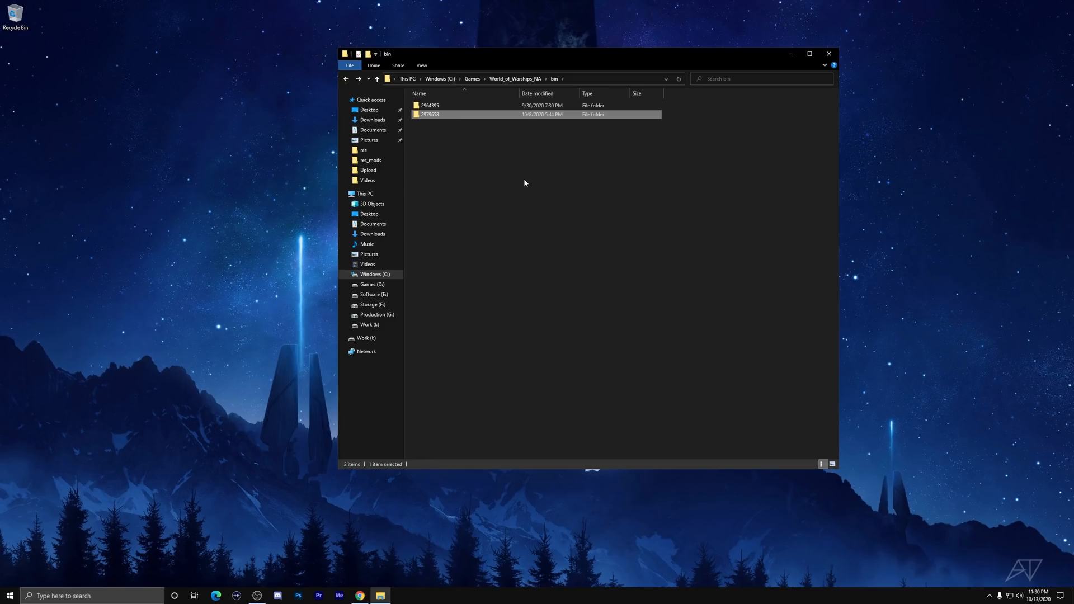
pyautogui.click(829, 53)
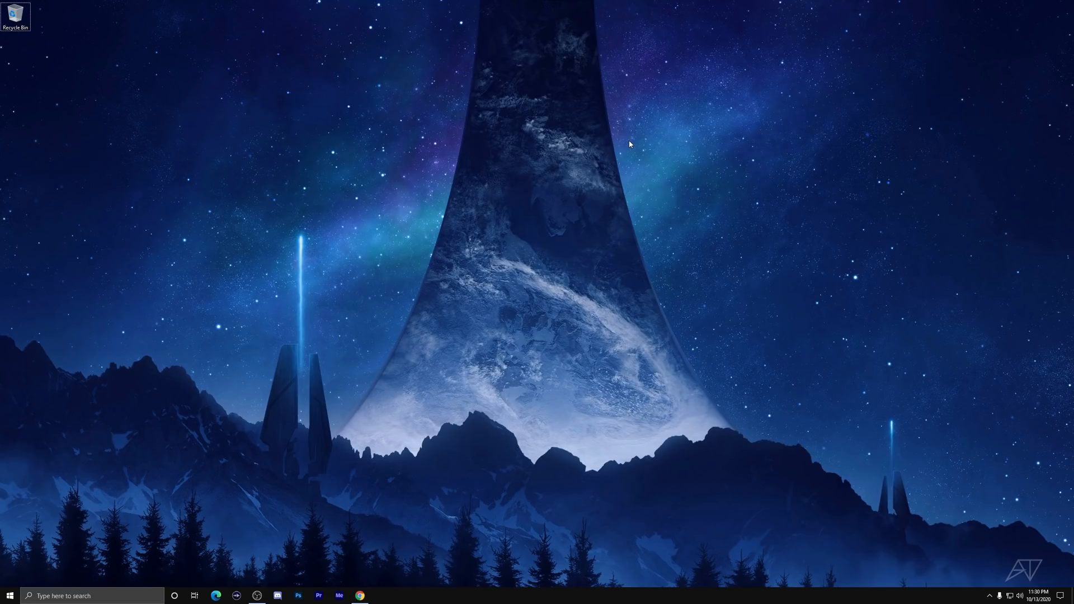